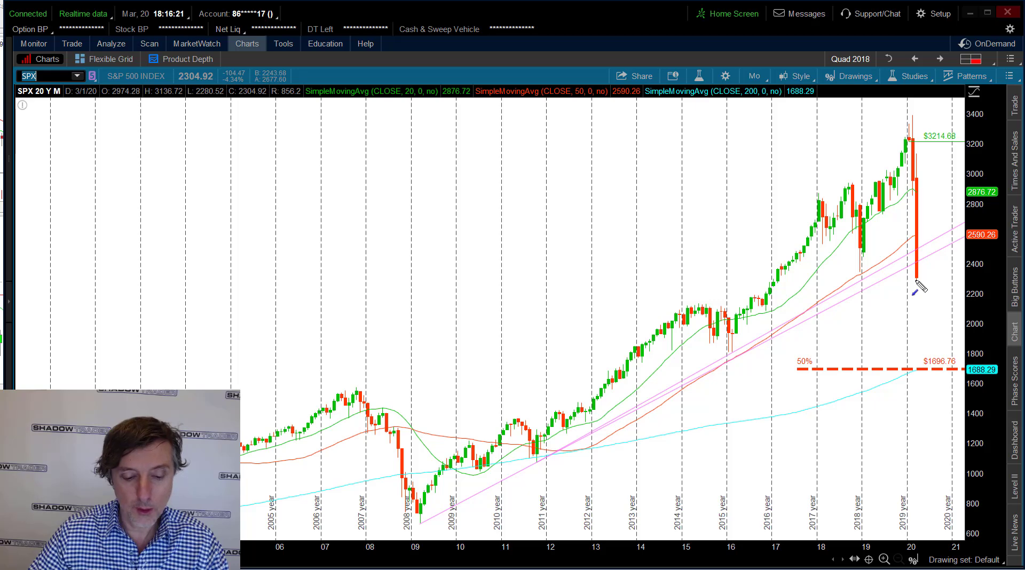
Circle the latest SPX low, the 2009 low, the 50% level label and the 2020 high on the monthly chart.
{"action": "left_click_drag", "start_coordinate": [893, 248], "coordinate": [932, 291]}
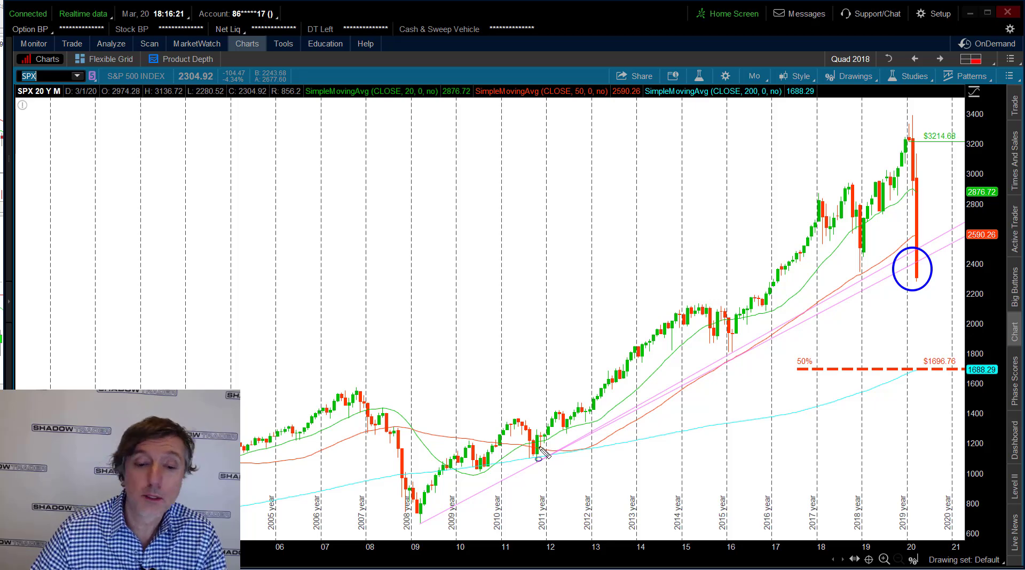
{"action": "left_click_drag", "start_coordinate": [415, 505], "coordinate": [428, 530]}
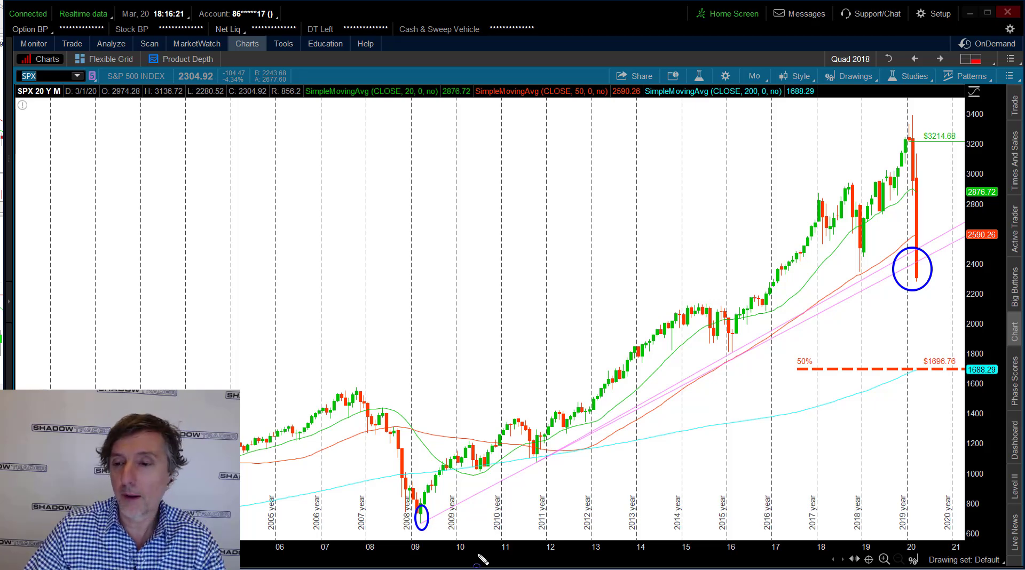
{"action": "left_click_drag", "start_coordinate": [792, 353], "coordinate": [822, 380]}
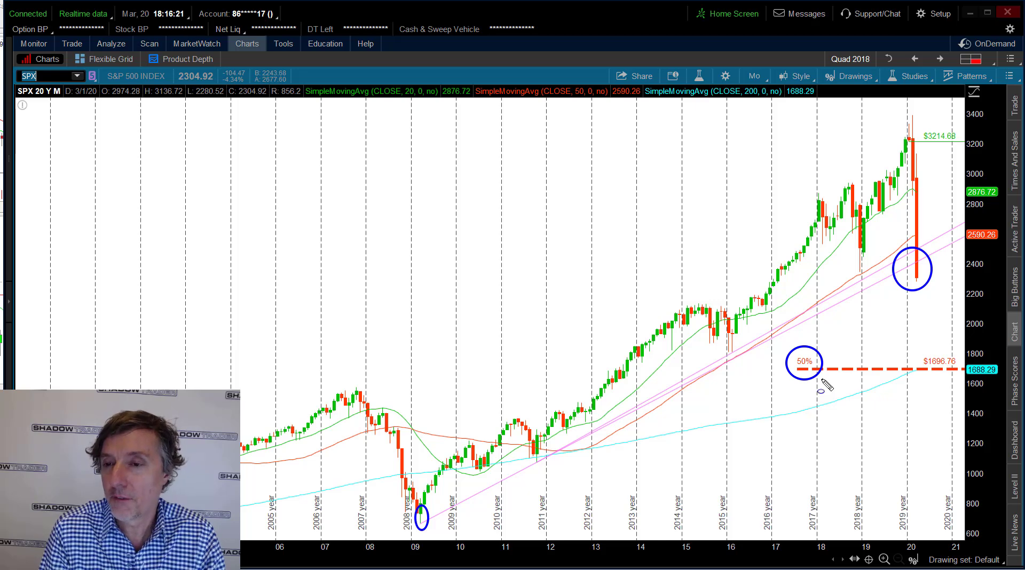
{"action": "left_click_drag", "start_coordinate": [885, 108], "coordinate": [933, 132]}
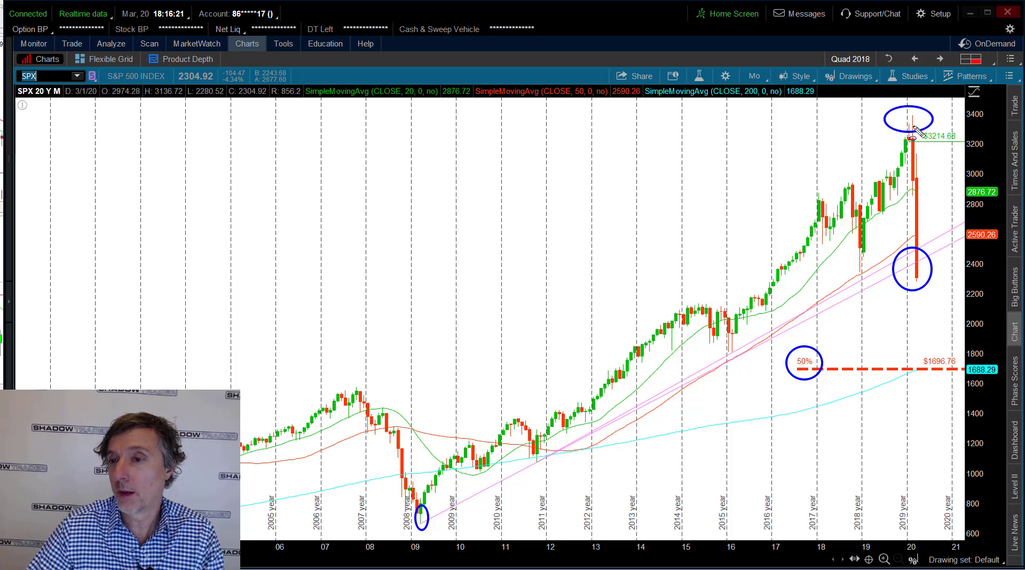
Add arrows to the 2020 high and the $1696.76 level, and box the area between the latest low and that level.
{"action": "left_click_drag", "start_coordinate": [865, 130], "coordinate": [909, 116]}
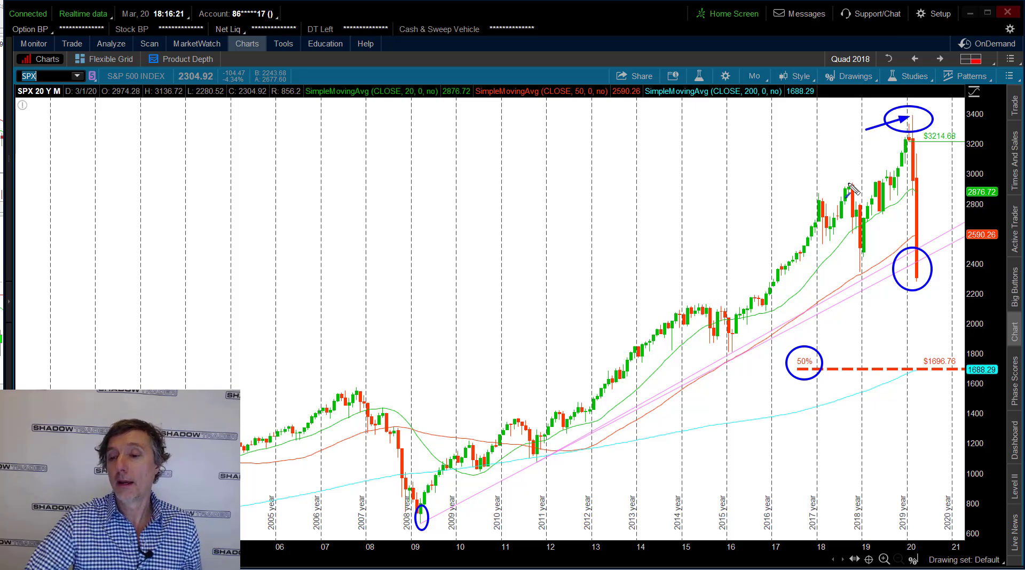
{"action": "mouse_move", "coordinate": [850, 432]}
{"action": "left_mouse_down"}
{"action": "mouse_move", "coordinate": [929, 392]}
{"action": "mouse_move", "coordinate": [935, 372]}
{"action": "left_mouse_up"}
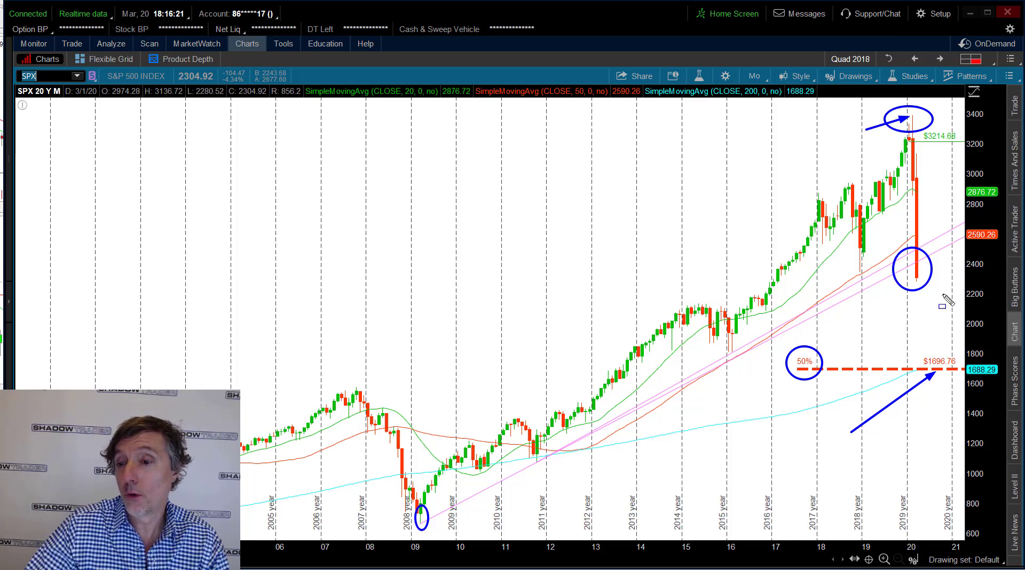
{"action": "mouse_move", "coordinate": [914, 283]}
{"action": "left_mouse_down"}
{"action": "mouse_move", "coordinate": [934, 283]}
{"action": "mouse_move", "coordinate": [944, 368]}
{"action": "left_mouse_up"}
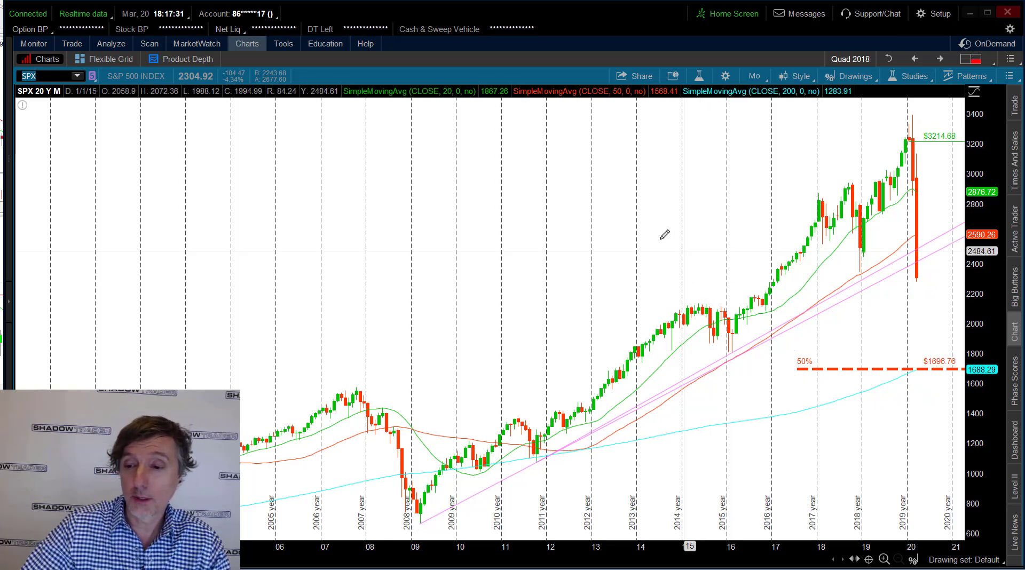
Load the Nasdaq-100 index (NDX) in the monthly chart.
{"action": "type", "text": "SNDX"}
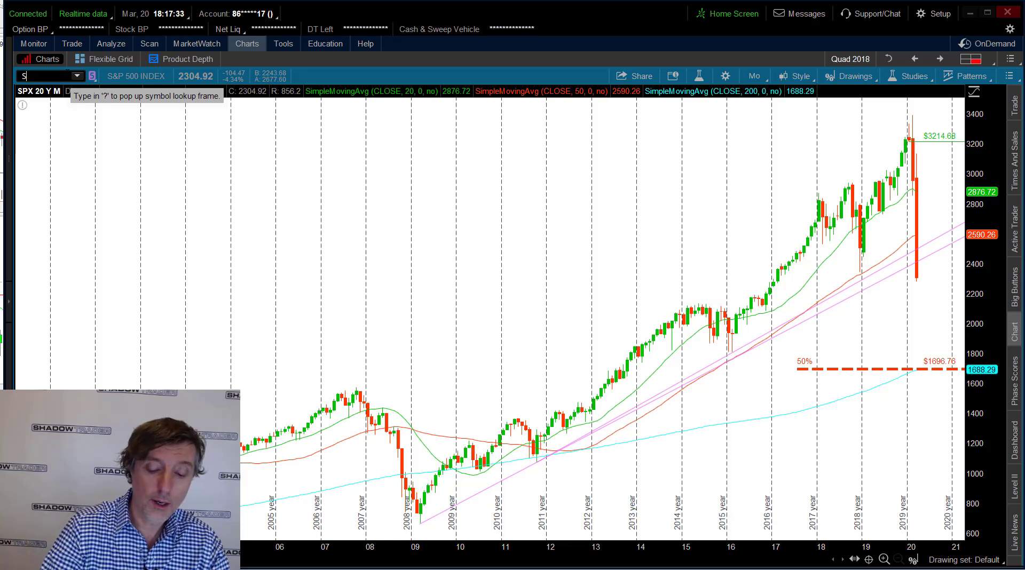
{"action": "key", "text": "Return"}
{"action": "type", "text": "NDX"}
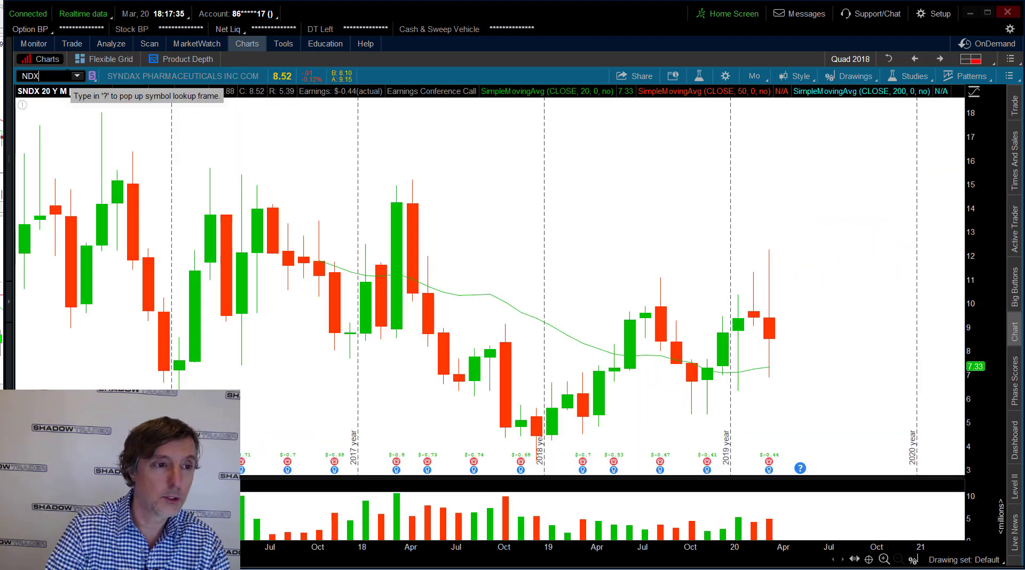
{"action": "key", "text": "Return"}
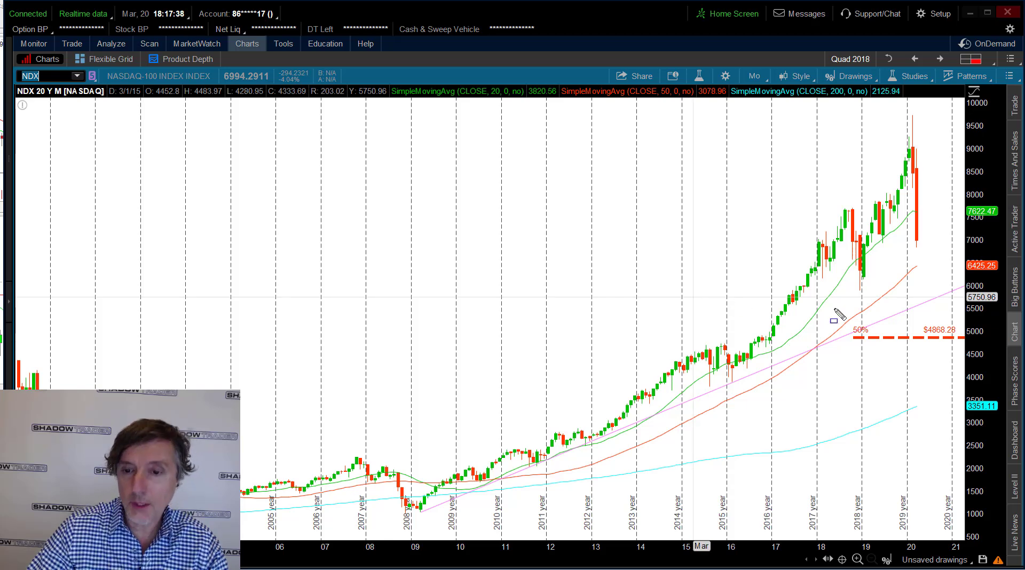
Circle the space between NDX's latest low and the rising trendline, and add arrows to the trendline, the price axis and the 2009 low.
{"action": "mouse_move", "coordinate": [913, 274]}
{"action": "left_mouse_down"}
{"action": "mouse_move", "coordinate": [915, 247]}
{"action": "mouse_move", "coordinate": [935, 299]}
{"action": "left_mouse_up"}
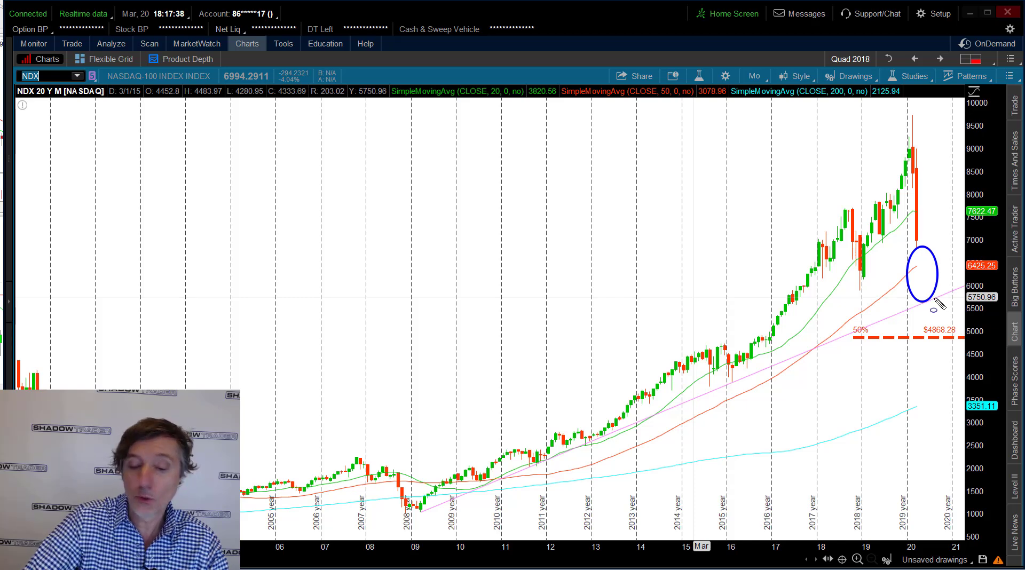
{"action": "left_click_drag", "start_coordinate": [899, 338], "coordinate": [922, 307]}
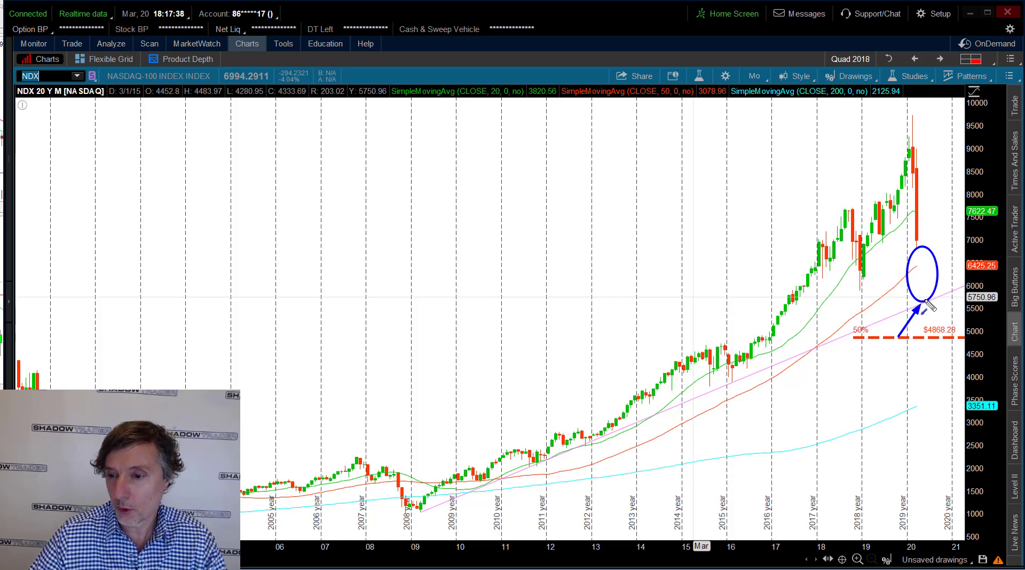
{"action": "left_click_drag", "start_coordinate": [923, 302], "coordinate": [964, 302]}
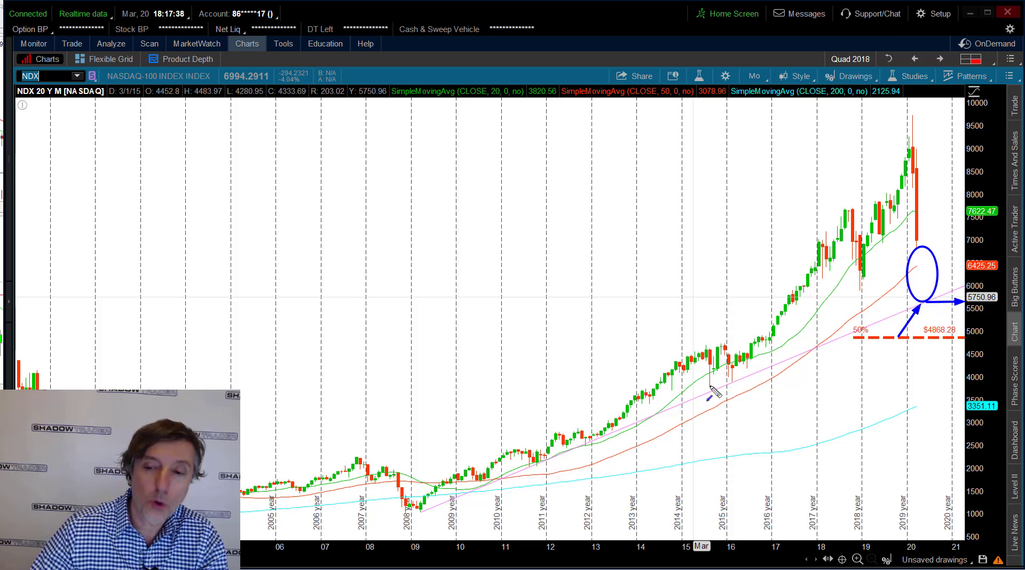
{"action": "left_click_drag", "start_coordinate": [550, 370], "coordinate": [438, 488]}
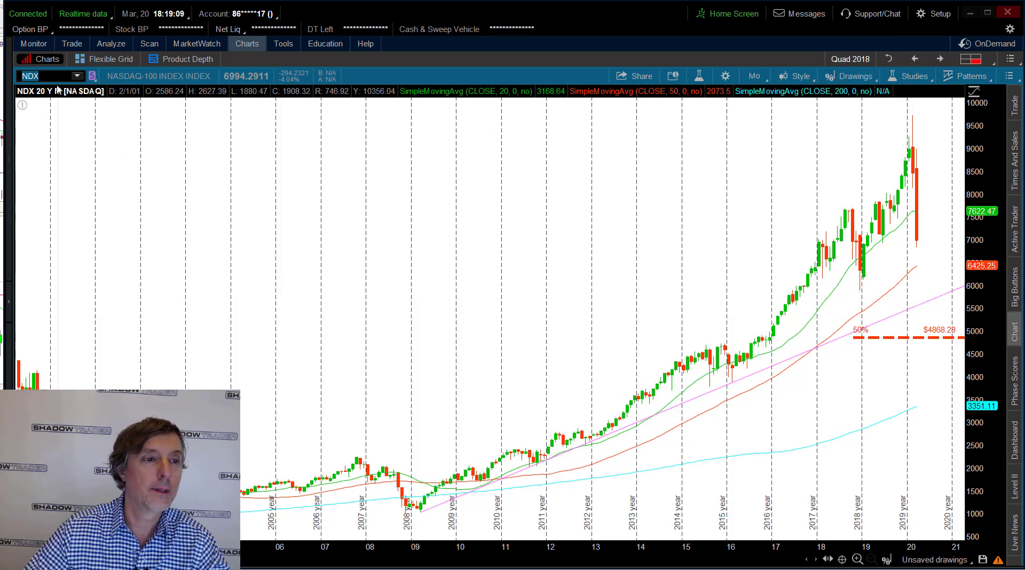
Load the Russell 2000 index (RUT) in the monthly chart.
{"action": "type", "text": "RUT"}
{"action": "key", "text": "Return"}
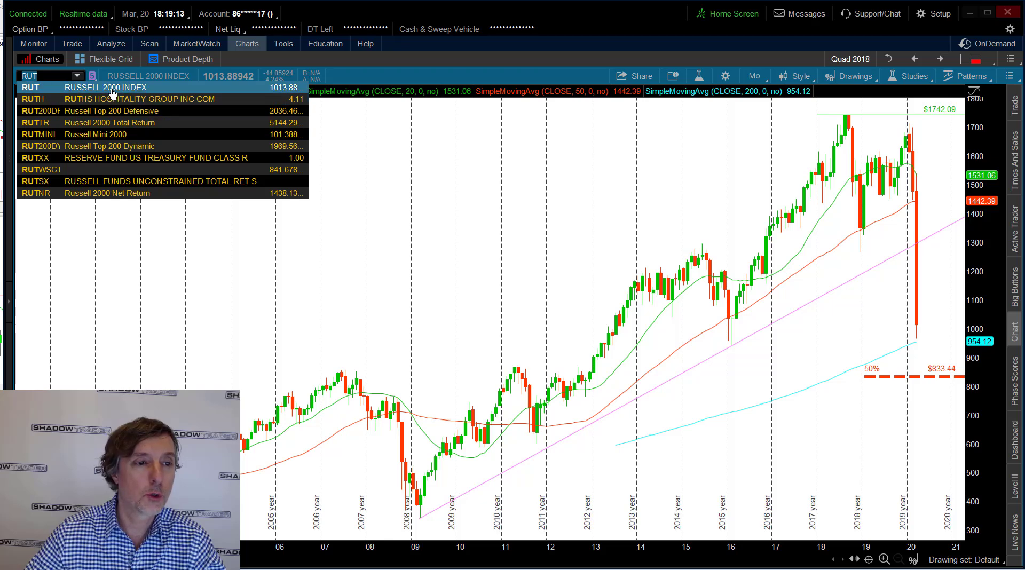
{"action": "left_click", "coordinate": [172, 79]}
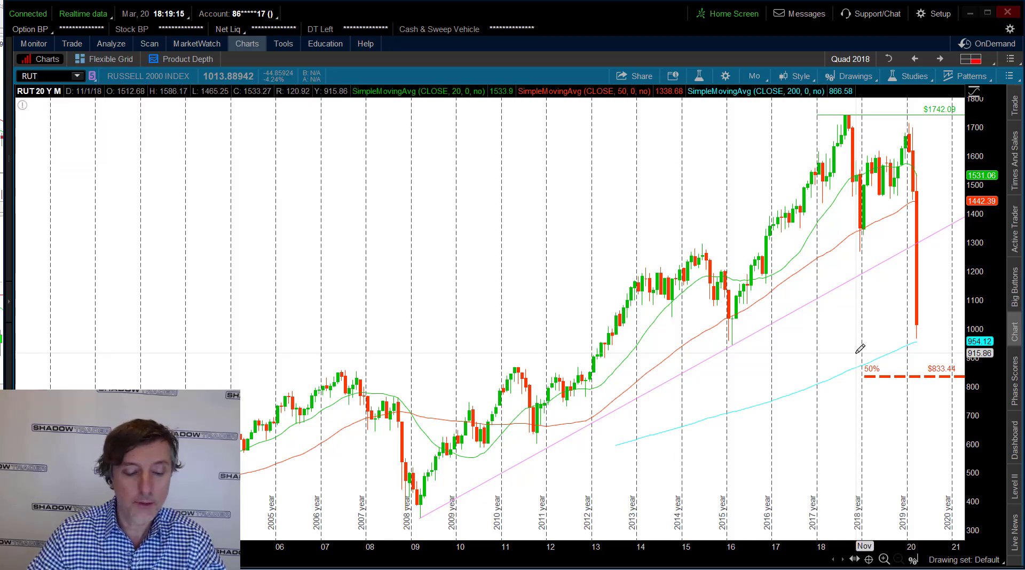
Box the area from RUT's latest low to the 50% line and the $1742.09 high, and add an arrow to the 50% line.
{"action": "mouse_move", "coordinate": [894, 339]}
{"action": "left_mouse_down"}
{"action": "mouse_move", "coordinate": [932, 352]}
{"action": "mouse_move", "coordinate": [930, 379]}
{"action": "left_mouse_up"}
{"action": "mouse_move", "coordinate": [813, 105]}
{"action": "left_mouse_down"}
{"action": "mouse_move", "coordinate": [858, 129]}
{"action": "mouse_move", "coordinate": [971, 122]}
{"action": "left_mouse_up"}
{"action": "left_click_drag", "start_coordinate": [884, 438], "coordinate": [929, 381]}
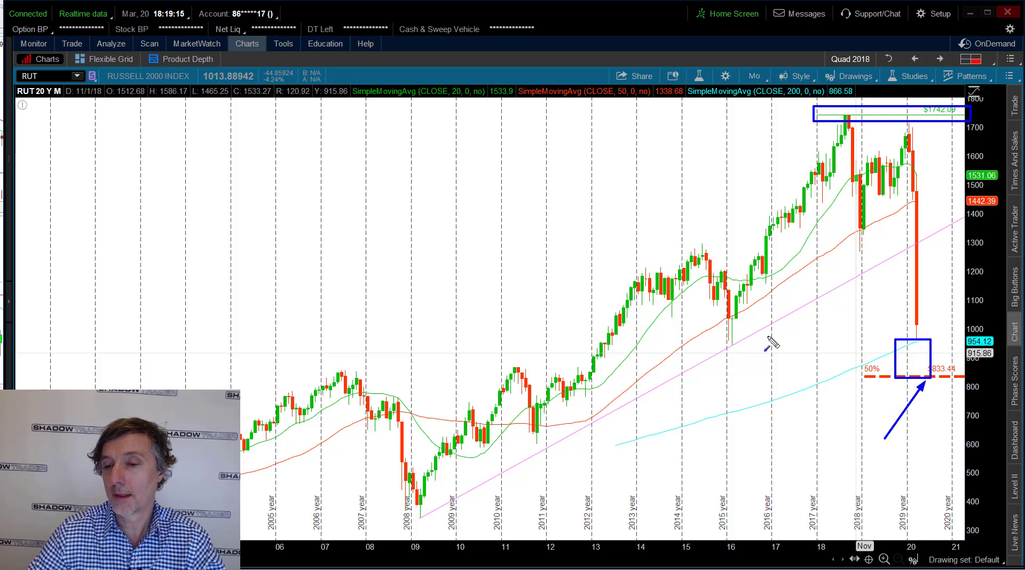
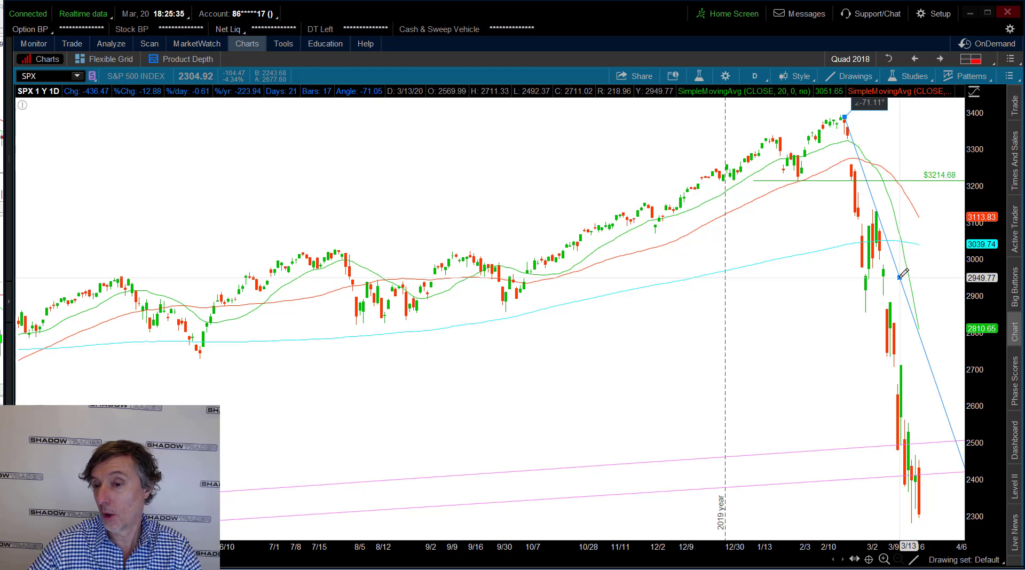
Draw two descending trendlines on the SPX daily chart, one from the February high and one from the early-March high.
{"action": "left_click", "coordinate": [901, 275]}
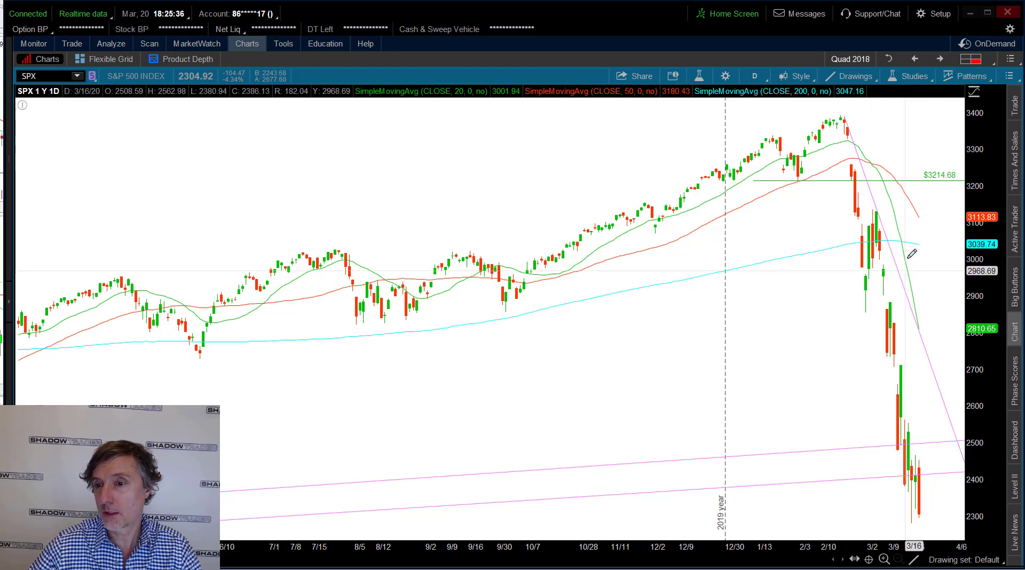
{"action": "left_click", "coordinate": [877, 212]}
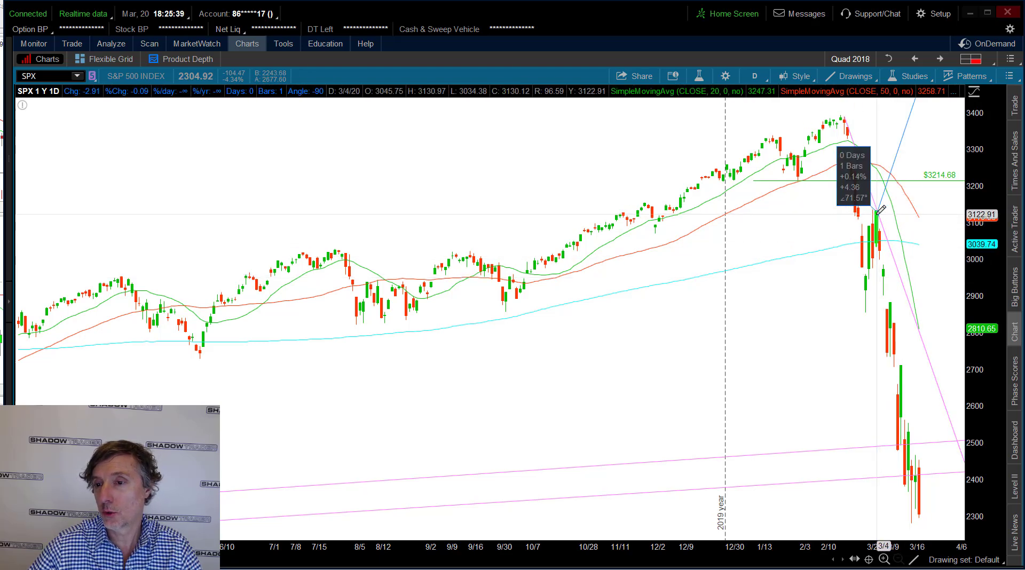
{"action": "left_click", "coordinate": [907, 374]}
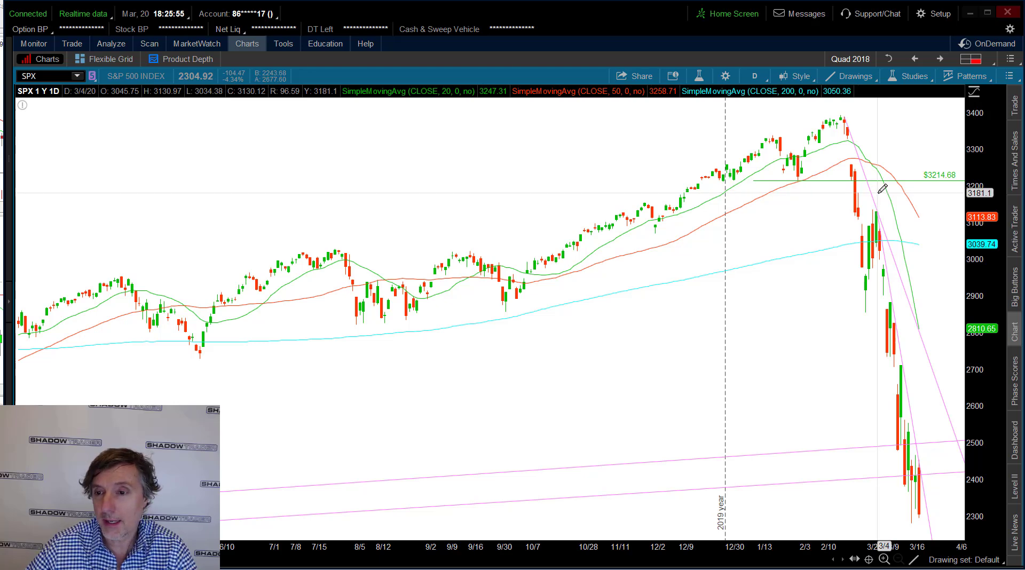
Add arrows to both descending trendlines, circle the rebound high at about 2550, and mark the latest highs along the steeper line.
{"action": "left_click_drag", "start_coordinate": [903, 161], "coordinate": [873, 188]}
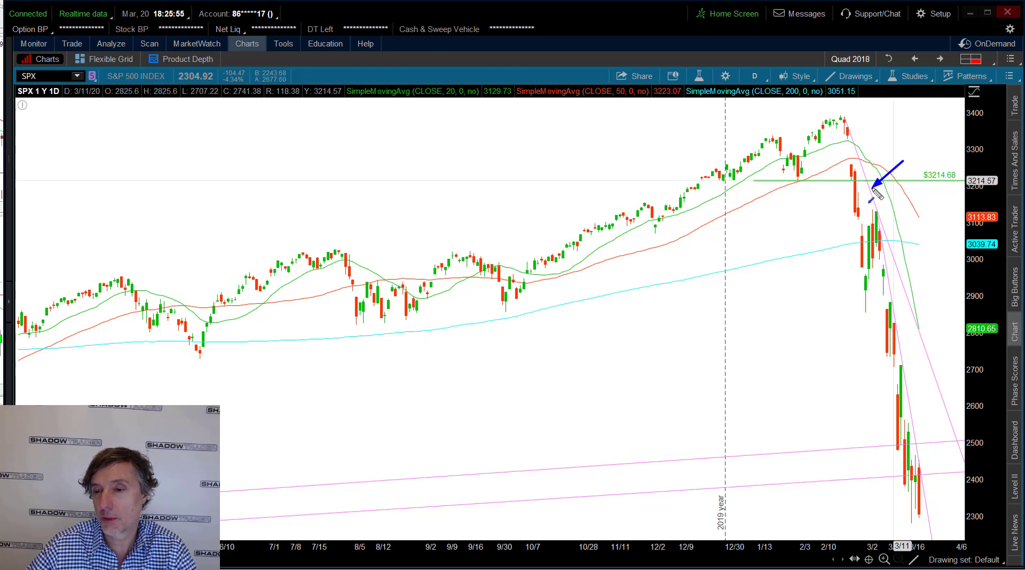
{"action": "left_click_drag", "start_coordinate": [925, 223], "coordinate": [891, 289]}
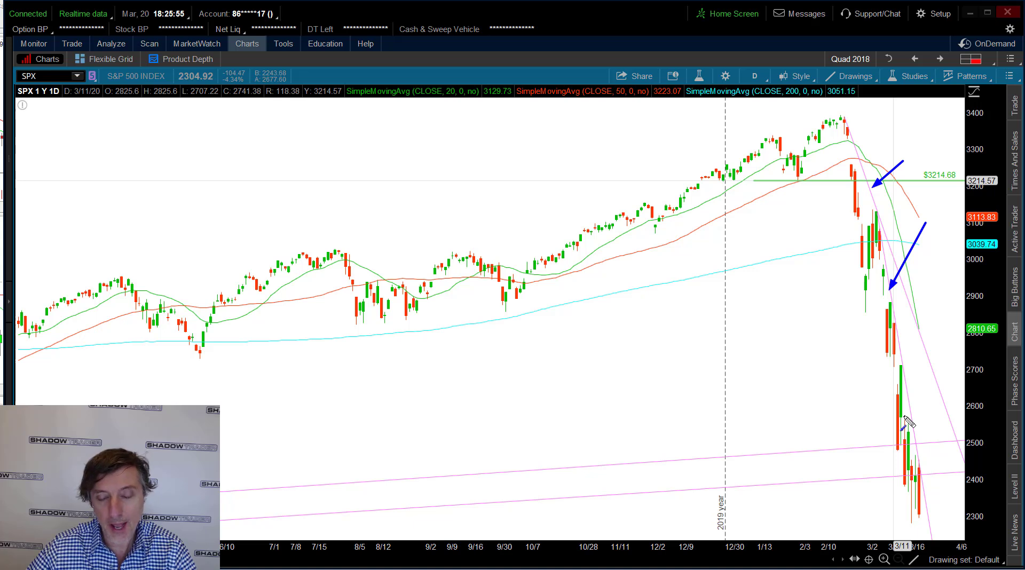
{"action": "mouse_move", "coordinate": [916, 419]}
{"action": "left_mouse_down"}
{"action": "mouse_move", "coordinate": [900, 426]}
{"action": "mouse_move", "coordinate": [917, 422]}
{"action": "left_mouse_up"}
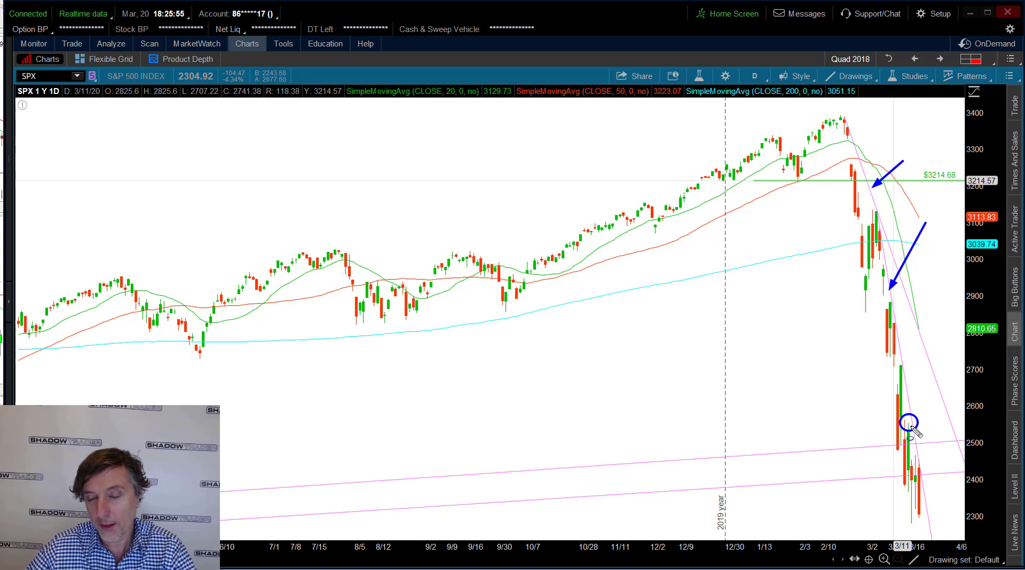
{"action": "mouse_move", "coordinate": [909, 423]}
{"action": "left_mouse_down"}
{"action": "mouse_move", "coordinate": [927, 411]}
{"action": "mouse_move", "coordinate": [934, 382]}
{"action": "left_mouse_up"}
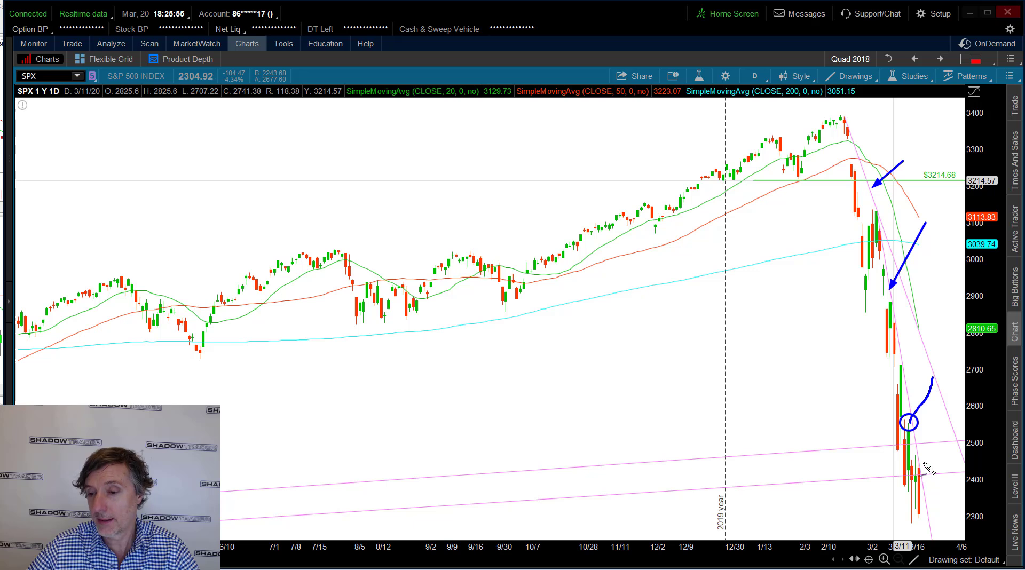
{"action": "mouse_move", "coordinate": [916, 456]}
{"action": "left_mouse_down"}
{"action": "mouse_move", "coordinate": [937, 429]}
{"action": "mouse_move", "coordinate": [931, 422]}
{"action": "mouse_move", "coordinate": [941, 434]}
{"action": "left_mouse_up"}
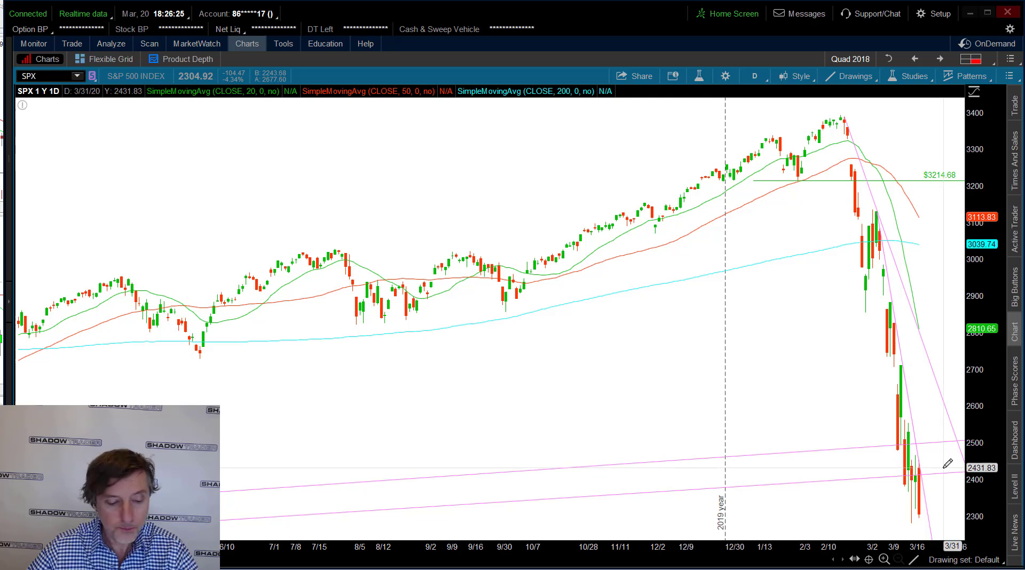
Mark the latest candle at the steeper trendline, outline the mid-March rebound highs, and clear the annotations.
{"action": "left_click_drag", "start_coordinate": [934, 457], "coordinate": [926, 466]}
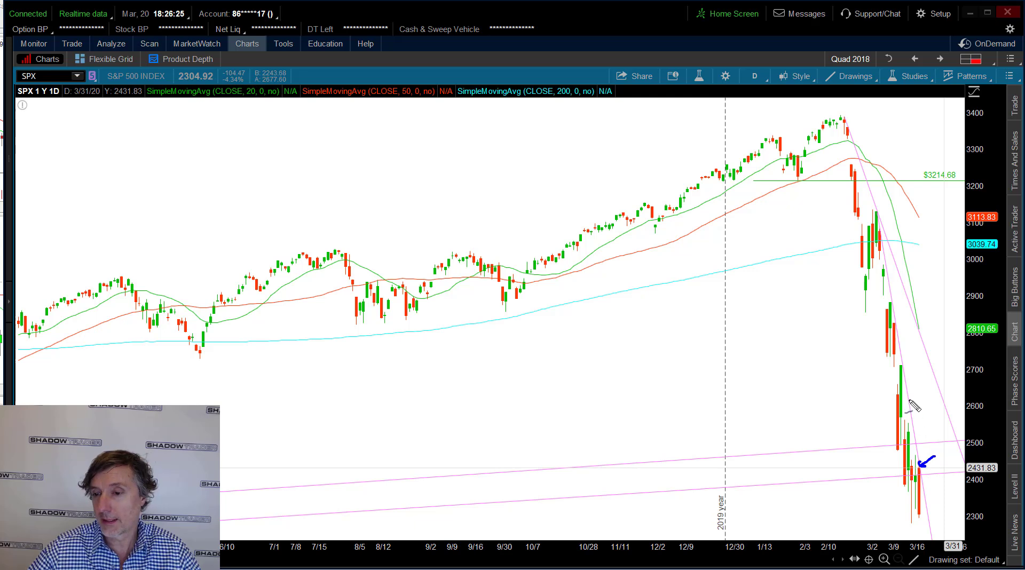
{"action": "left_click_drag", "start_coordinate": [911, 382], "coordinate": [888, 417]}
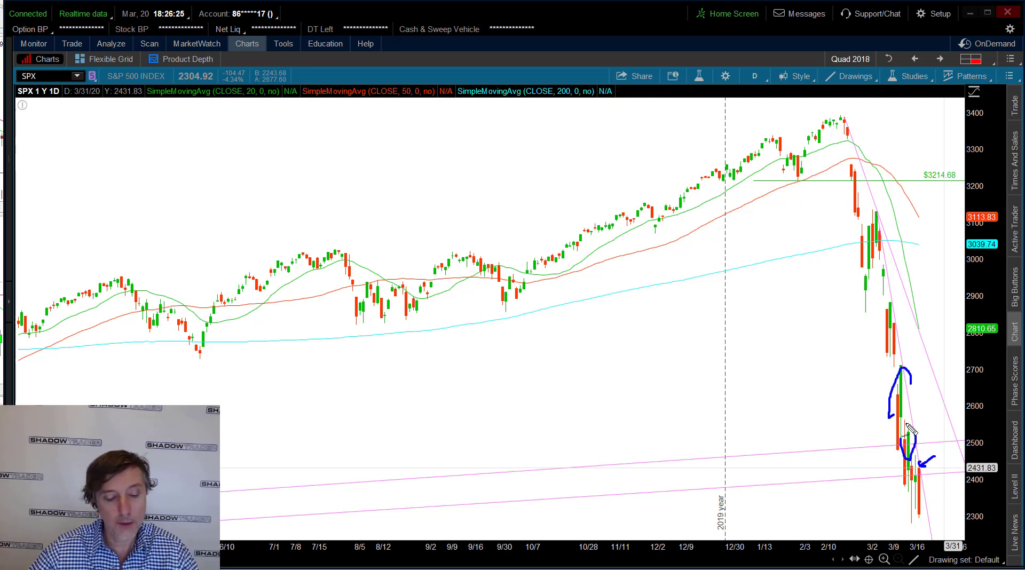
{"action": "key", "text": "Escape"}
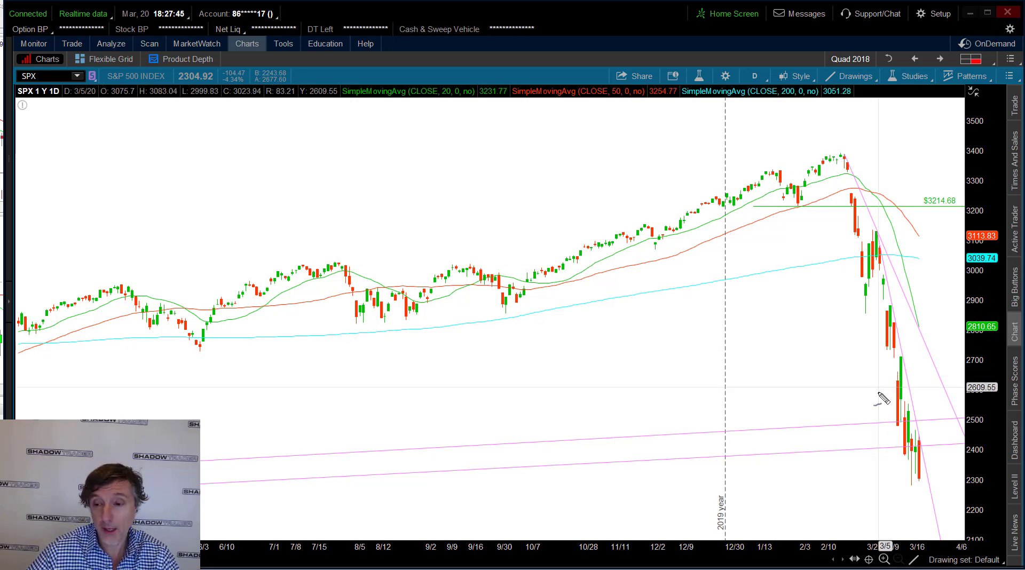
Add an arrow to the gap below 2700, circle the latest candles with an arrow above them, and clear the annotations.
{"action": "mouse_move", "coordinate": [866, 392]}
{"action": "left_mouse_down"}
{"action": "mouse_move", "coordinate": [892, 368]}
{"action": "mouse_move", "coordinate": [883, 373]}
{"action": "left_mouse_up"}
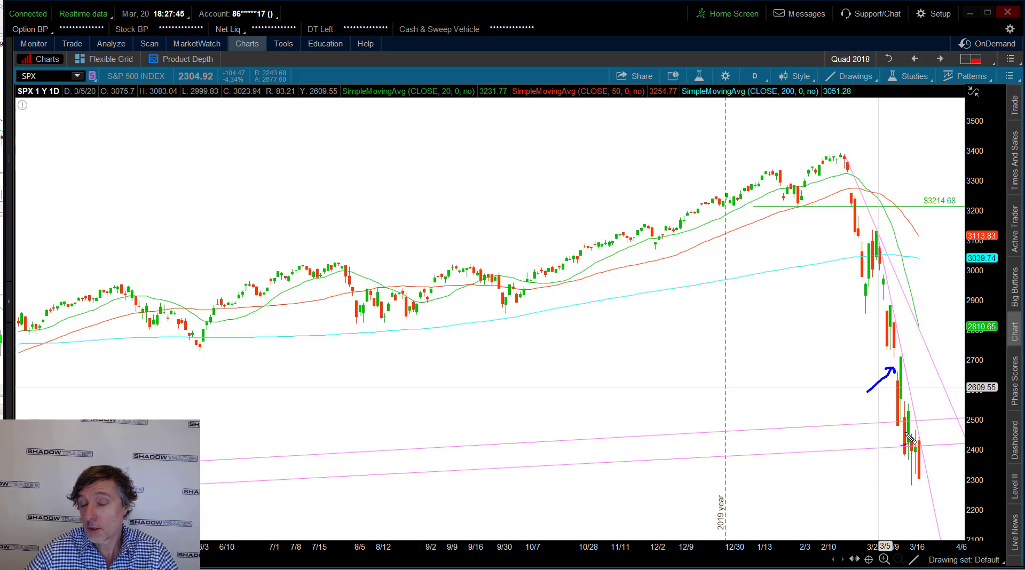
{"action": "mouse_move", "coordinate": [925, 438]}
{"action": "left_mouse_down"}
{"action": "mouse_move", "coordinate": [893, 454]}
{"action": "mouse_move", "coordinate": [928, 461]}
{"action": "mouse_move", "coordinate": [929, 434]}
{"action": "mouse_move", "coordinate": [915, 453]}
{"action": "mouse_move", "coordinate": [933, 399]}
{"action": "left_mouse_up"}
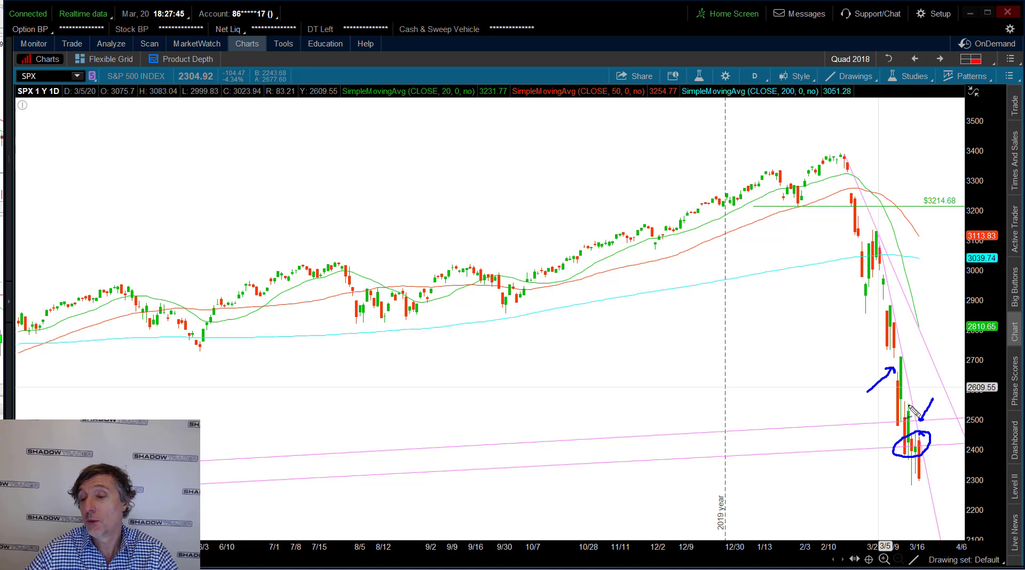
{"action": "key", "text": "Escape"}
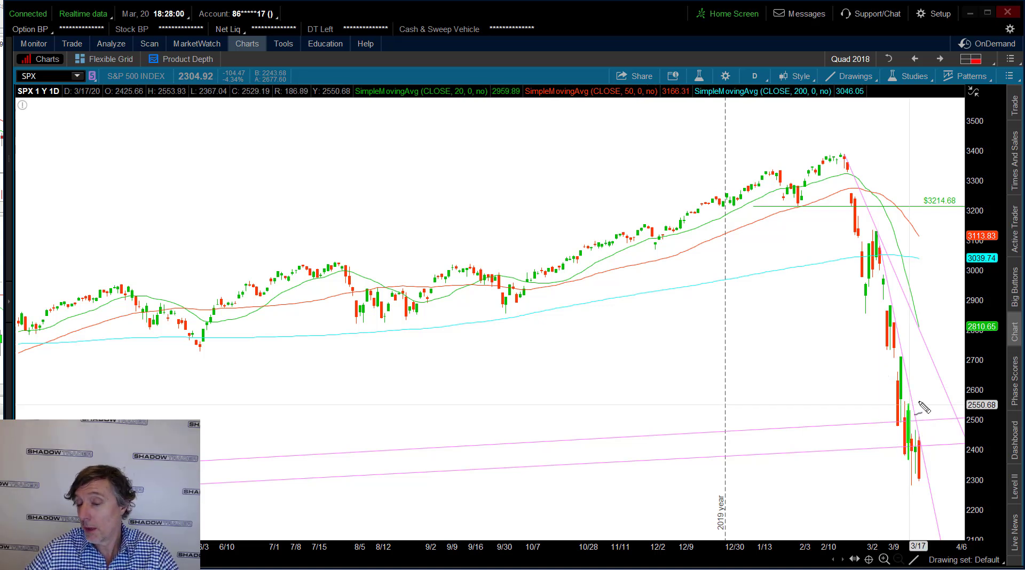
Mark the latest candle and where the shallower downtrend line nears the rising trendlines, and compress the price scale slightly.
{"action": "left_click_drag", "start_coordinate": [927, 449], "coordinate": [921, 452]}
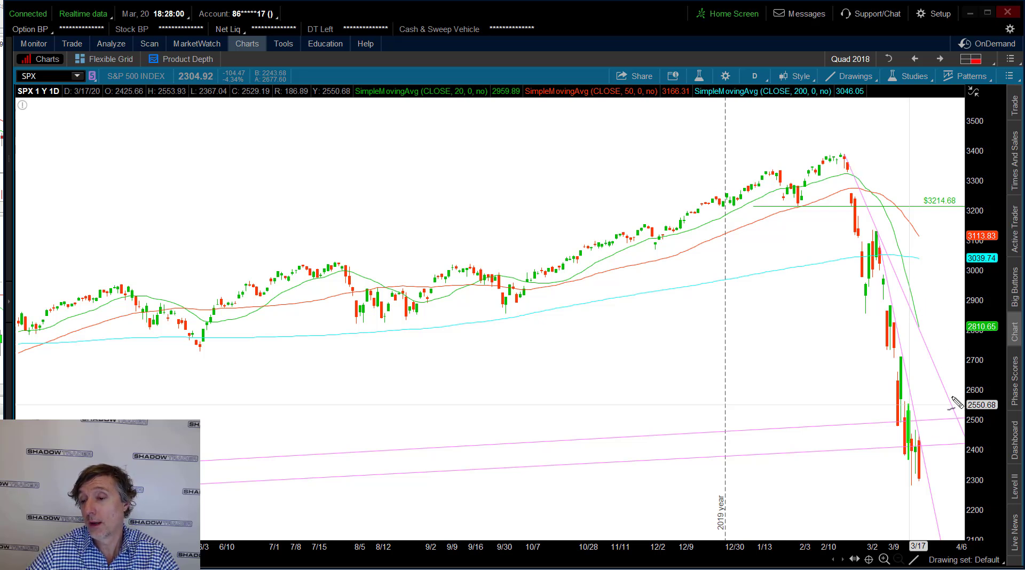
{"action": "left_click_drag", "start_coordinate": [948, 396], "coordinate": [961, 440]}
{"action": "left_click_drag", "start_coordinate": [919, 488], "coordinate": [954, 428]}
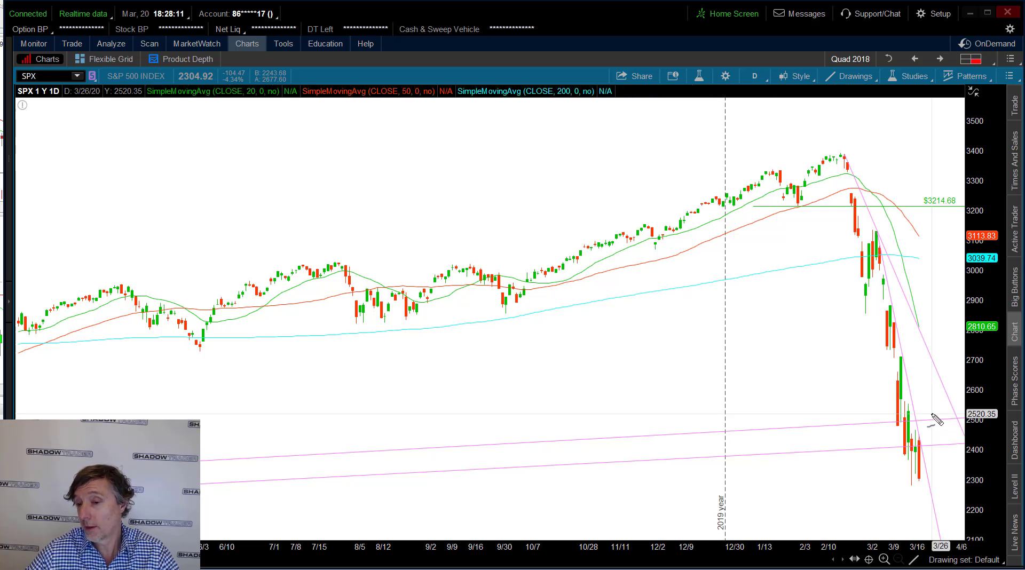
{"action": "left_click_drag", "start_coordinate": [985, 309], "coordinate": [986, 322]}
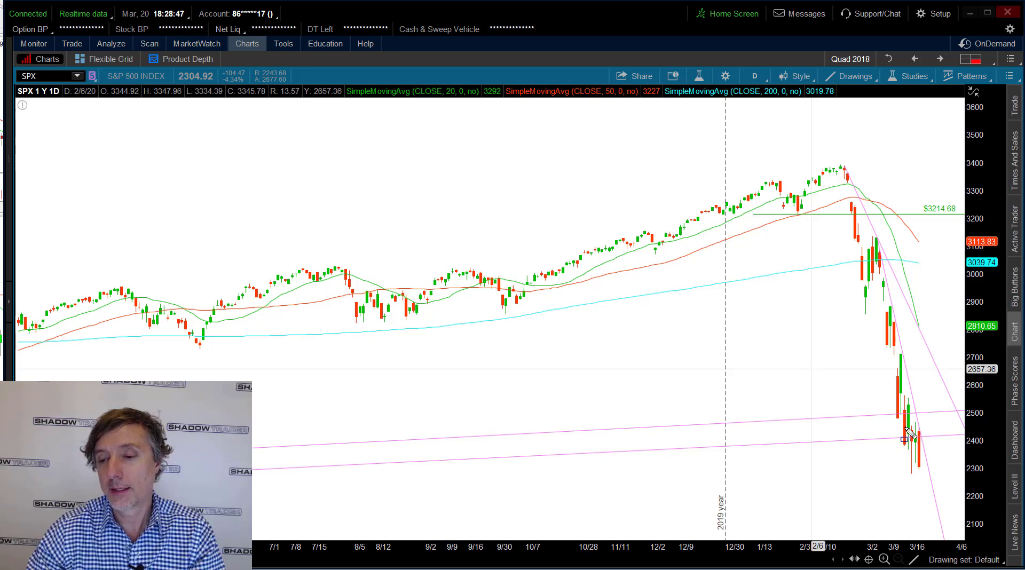
Box the latest SPX candles between about 2280 and 2450, point arrows at the box's upper and lower edges, and outline the candles again.
{"action": "mouse_move", "coordinate": [900, 426]}
{"action": "left_mouse_down"}
{"action": "mouse_move", "coordinate": [943, 435]}
{"action": "mouse_move", "coordinate": [931, 476]}
{"action": "left_mouse_up"}
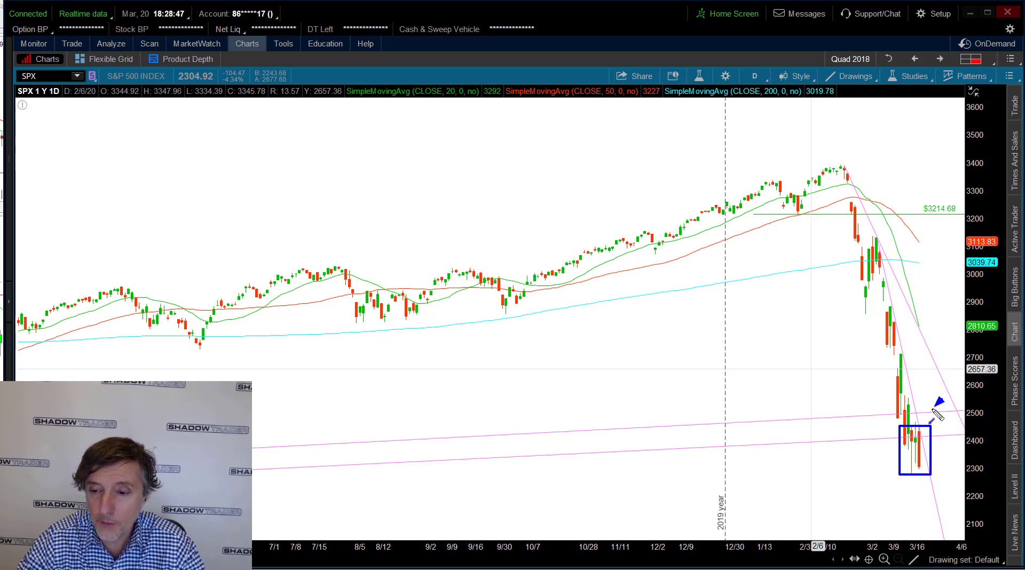
{"action": "left_click_drag", "start_coordinate": [935, 406], "coordinate": [917, 424]}
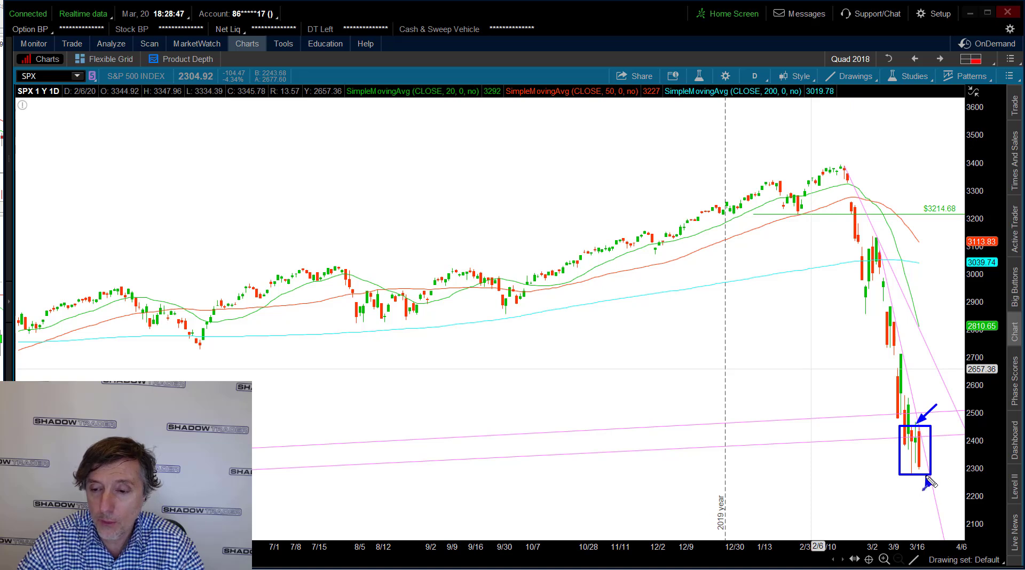
{"action": "mouse_move", "coordinate": [928, 483]}
{"action": "left_mouse_down"}
{"action": "mouse_move", "coordinate": [923, 443]}
{"action": "mouse_move", "coordinate": [924, 476]}
{"action": "left_mouse_up"}
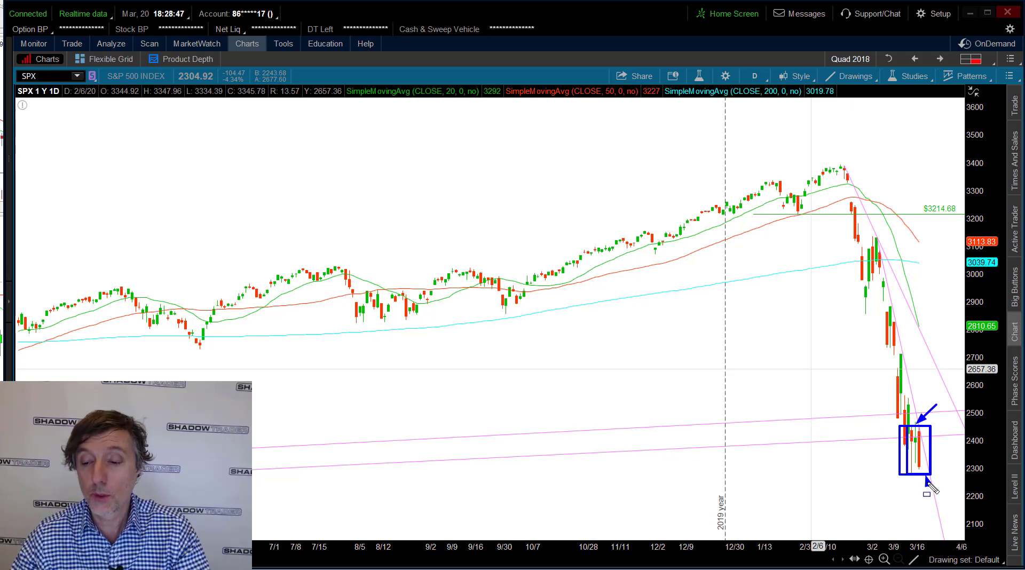
{"action": "left_click_drag", "start_coordinate": [883, 490], "coordinate": [907, 478]}
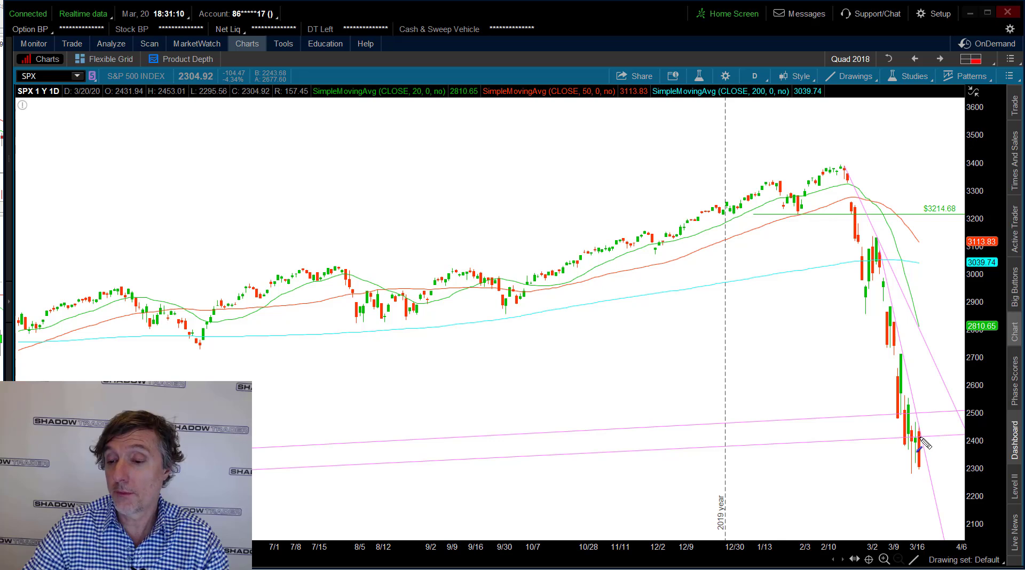
{"action": "mouse_move", "coordinate": [901, 422]}
{"action": "left_mouse_down"}
{"action": "mouse_move", "coordinate": [927, 449]}
{"action": "mouse_move", "coordinate": [927, 473]}
{"action": "left_mouse_up"}
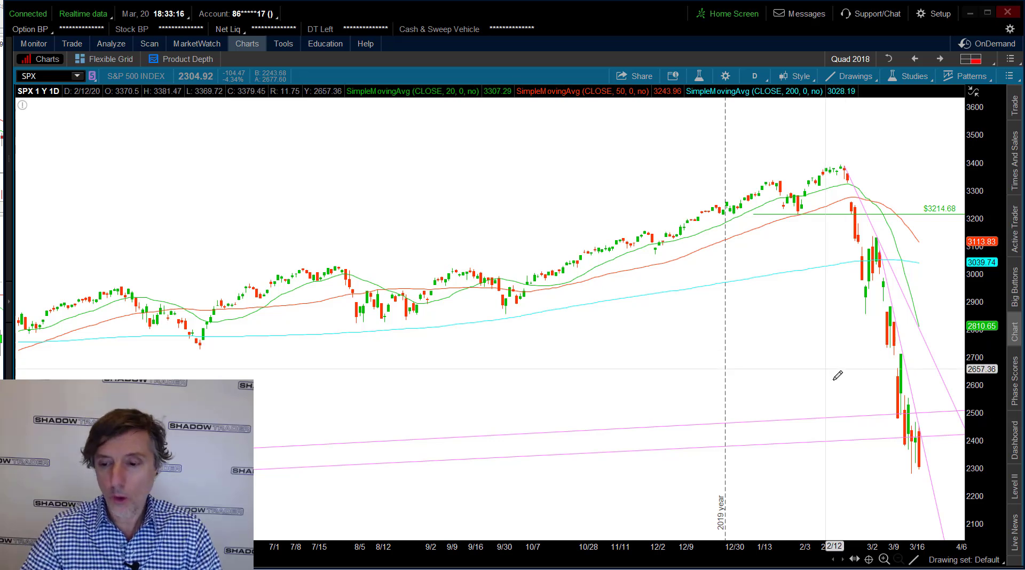
Draw a Fibonacci retracement on the SPX daily chart from the February high at about 3393.28 to the March low at about 2280.76.
{"action": "left_click", "coordinate": [913, 560]}
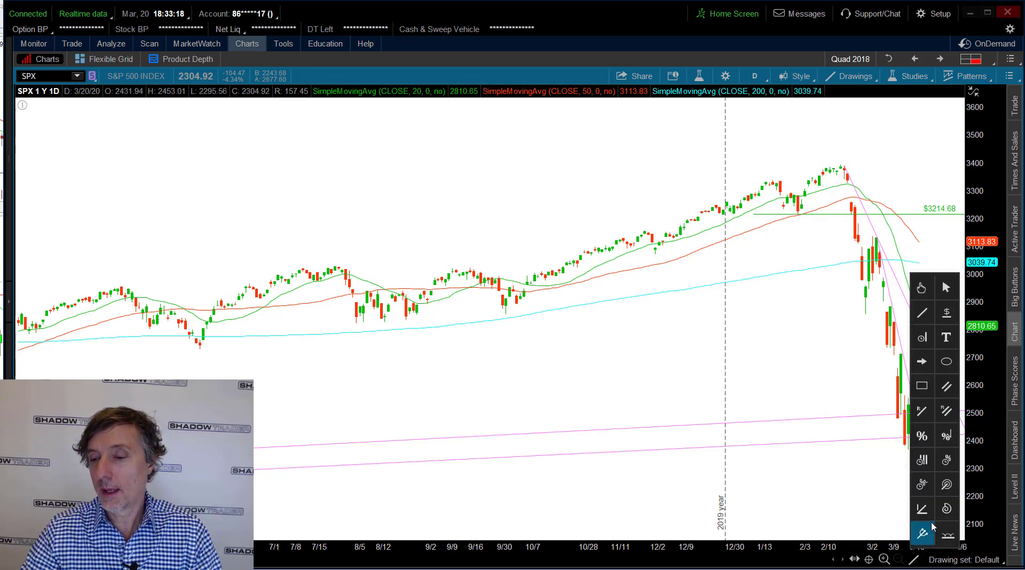
{"action": "left_click", "coordinate": [924, 437]}
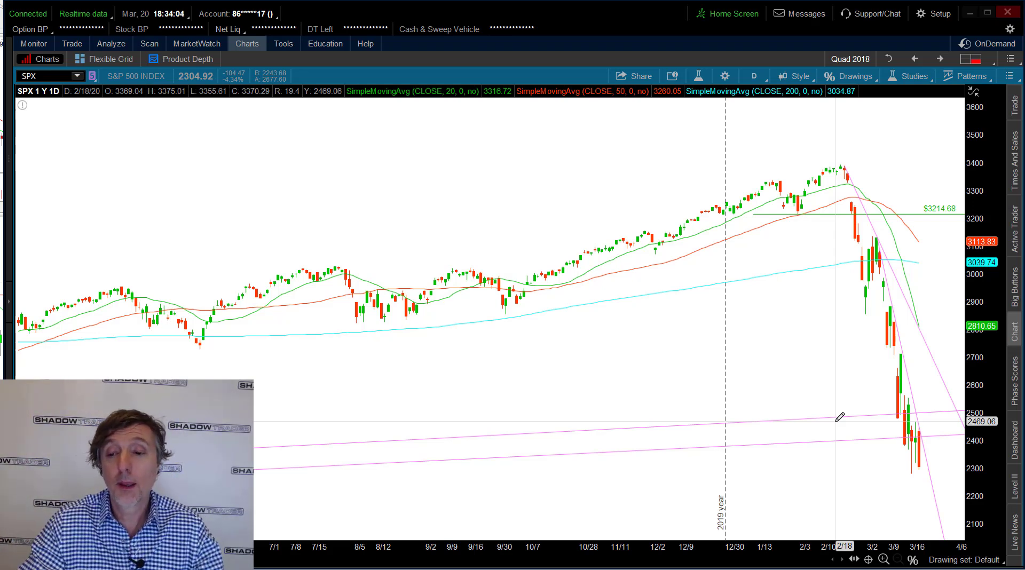
{"action": "left_click", "coordinate": [755, 163]}
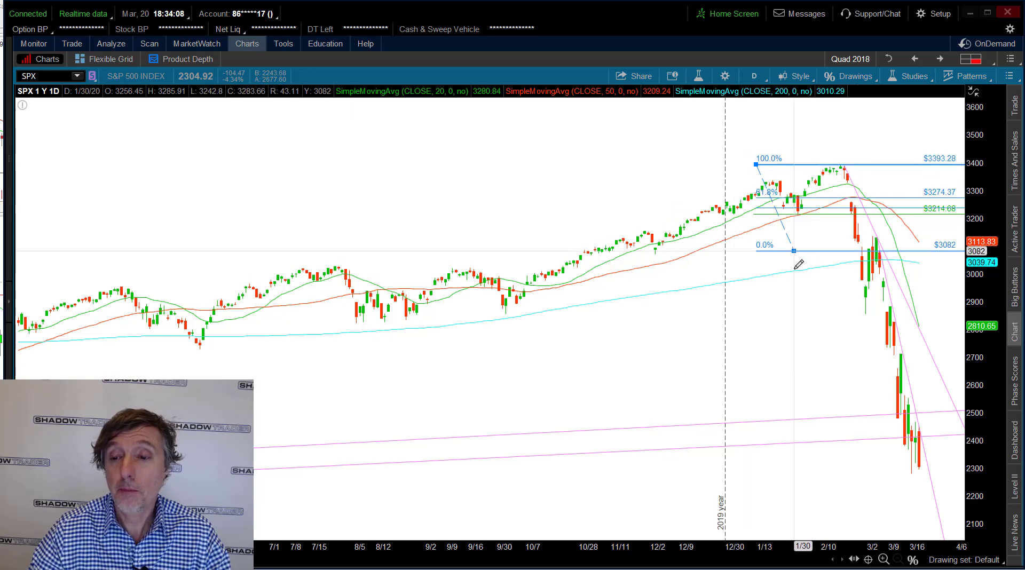
{"action": "left_click", "coordinate": [838, 474]}
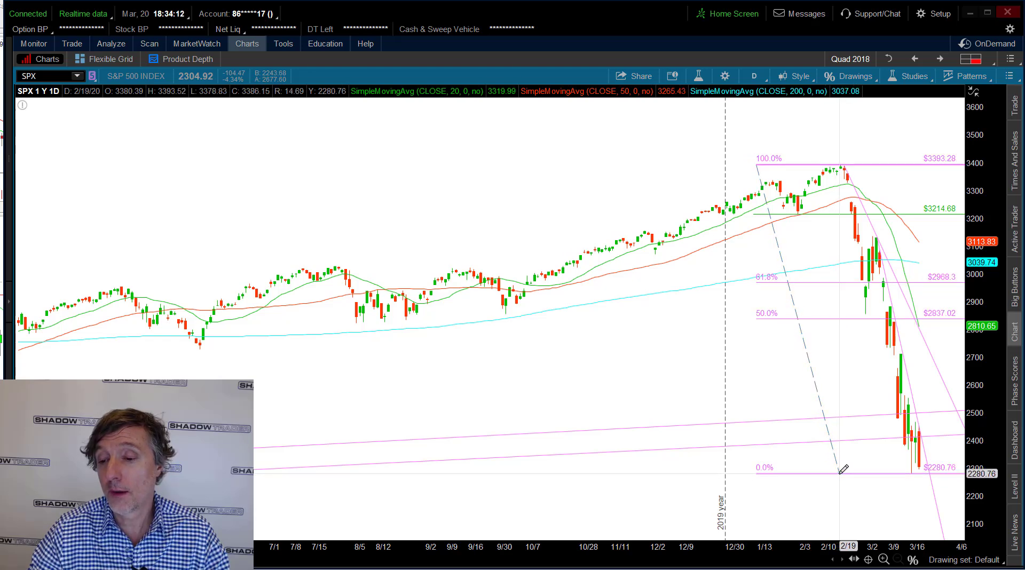